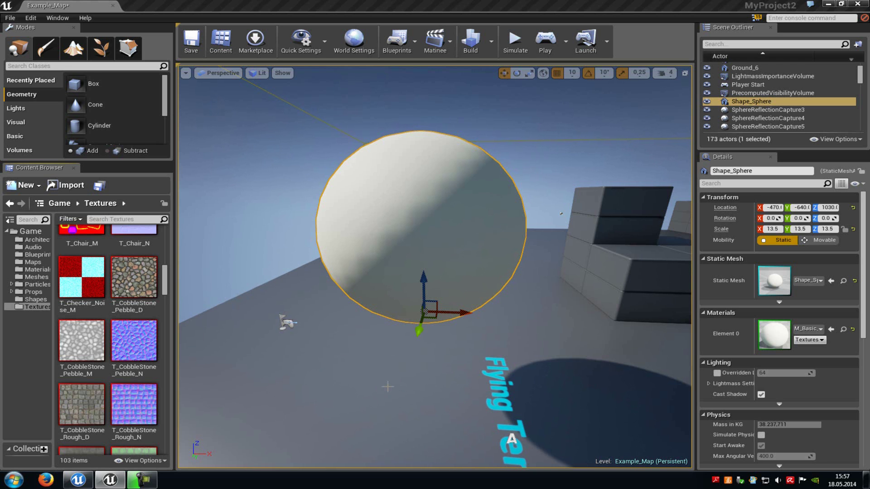
Inspect the T_CobbleStone_Pebble_D, T_CobbleStone_Pebble_N and T_CobbleStone_Pebble_M textures in the texture viewer
{"action": "double_click", "coordinate": [153, 279]}
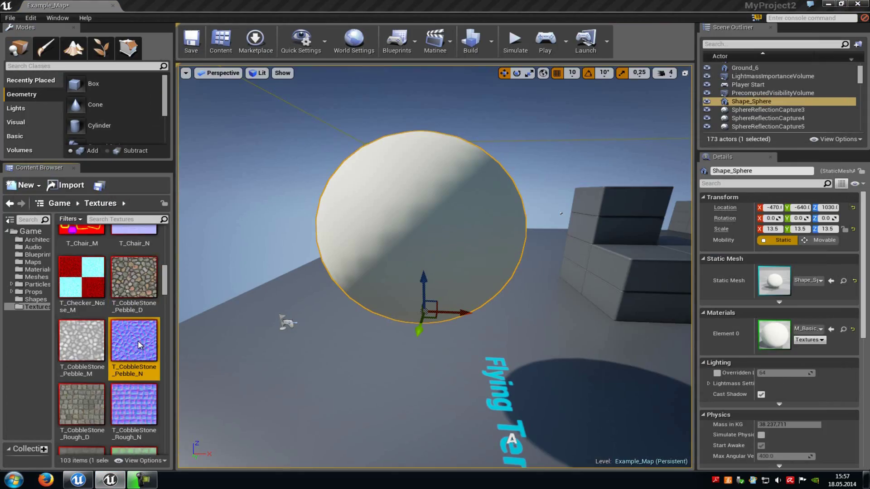
{"action": "double_click", "coordinate": [138, 341]}
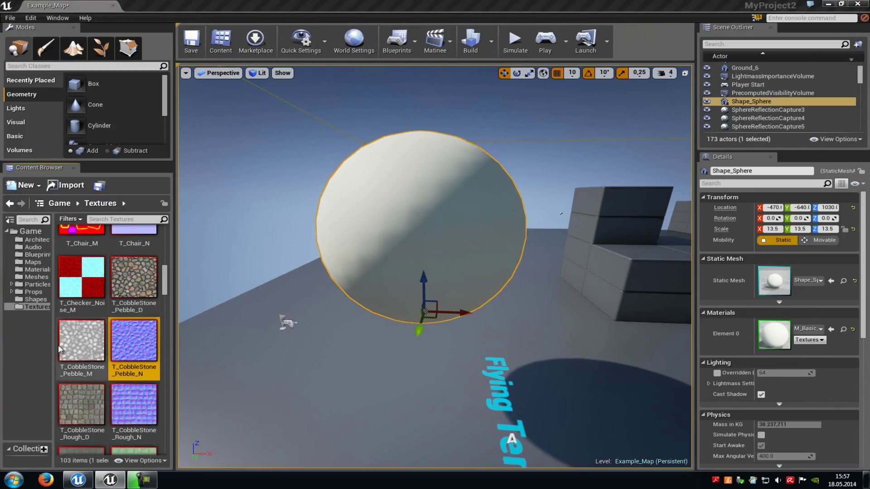
{"action": "double_click", "coordinate": [75, 343]}
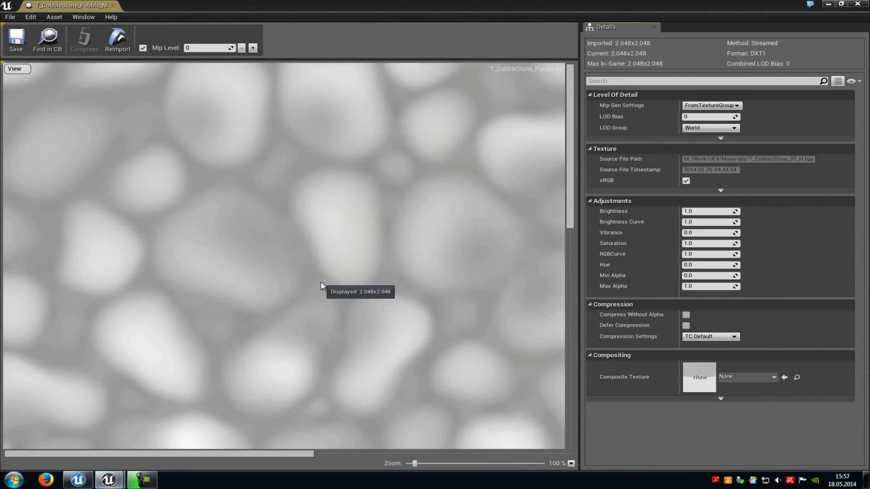
{"action": "scroll", "coordinate": [321, 285], "scroll_direction": "down", "scroll_amount": 4}
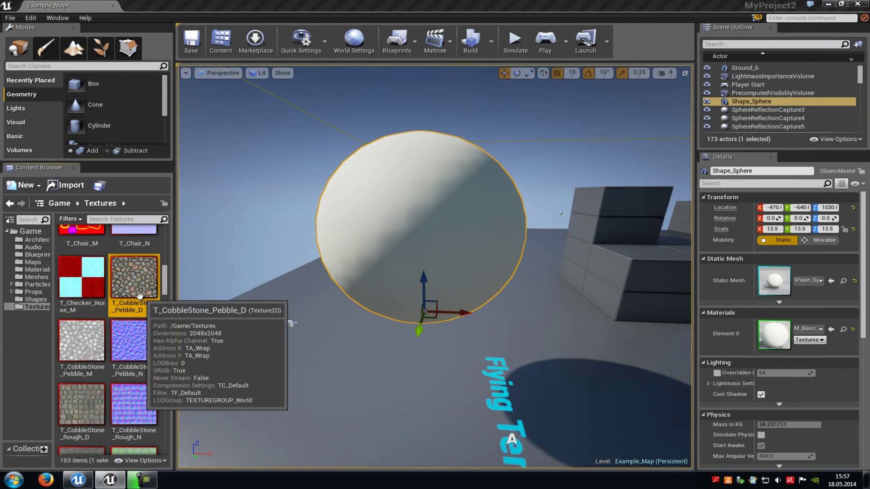
Create a material from the T_CobbleStone_Pebble_D texture, keep its default name and open it for editing
{"action": "right_click", "coordinate": [135, 289]}
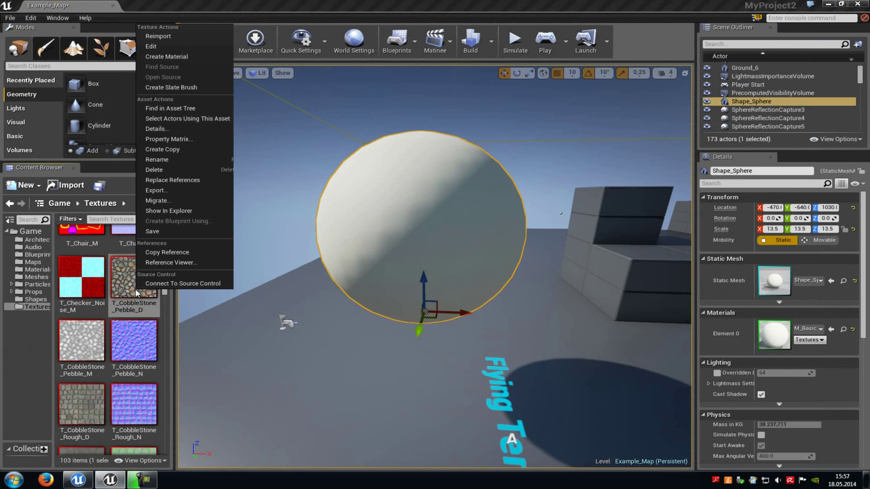
{"action": "left_click", "coordinate": [192, 55]}
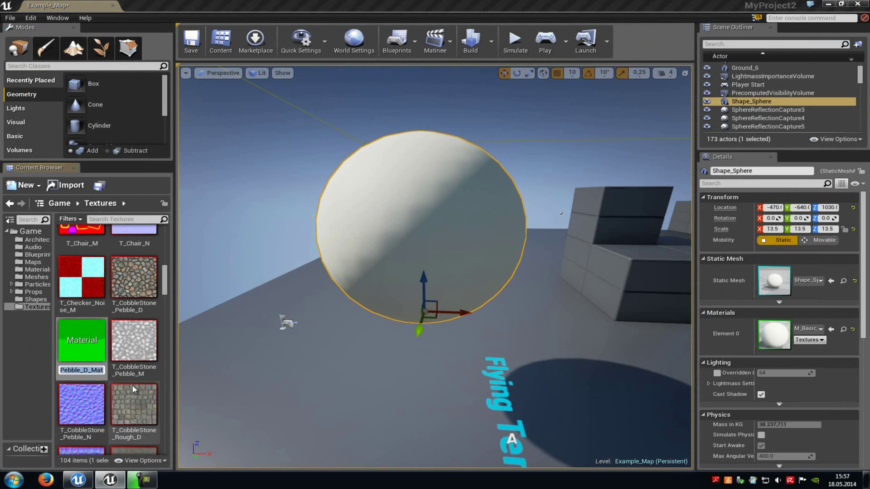
{"action": "double_click", "coordinate": [93, 345]}
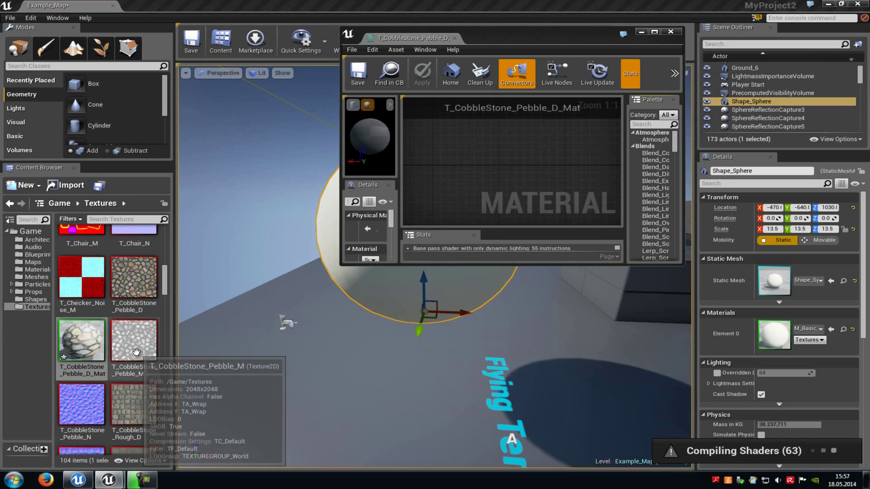
Add the T_CobbleStone_Pebble_M and T_CobbleStone_Pebble_N textures to the material graph and connect the normal map to the Normal input
{"action": "left_click", "coordinate": [135, 351]}
{"action": "left_click_drag", "start_coordinate": [133, 351], "coordinate": [474, 150]}
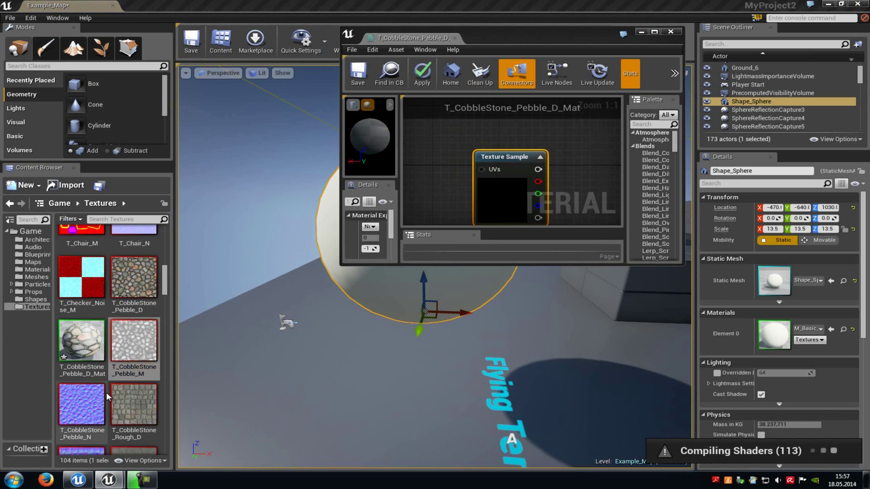
{"action": "left_click_drag", "start_coordinate": [108, 397], "coordinate": [448, 175]}
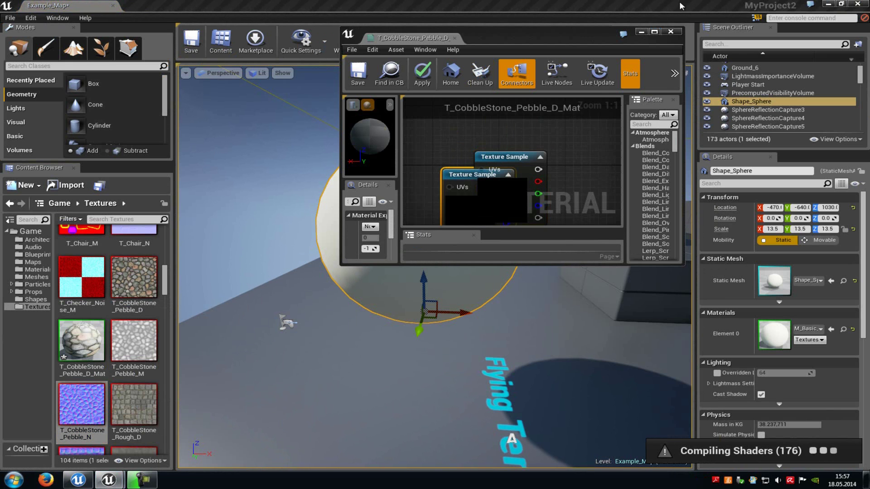
{"action": "left_click", "coordinate": [664, 33]}
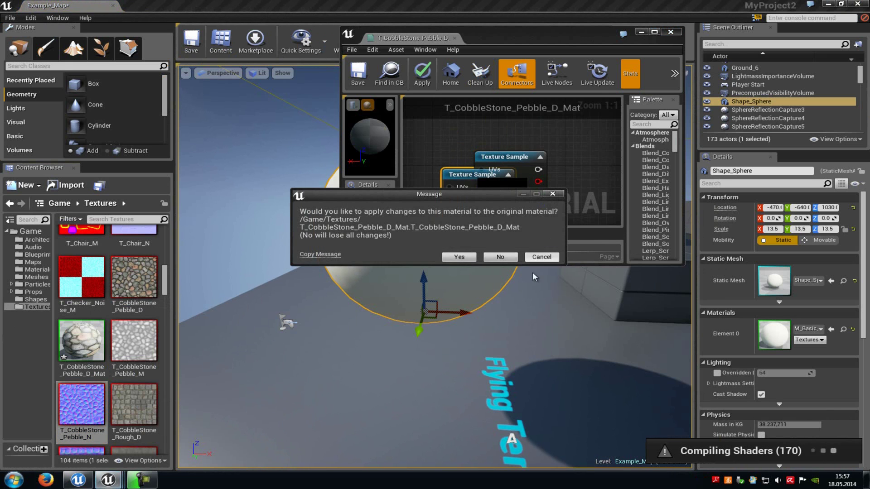
{"action": "left_click", "coordinate": [550, 257]}
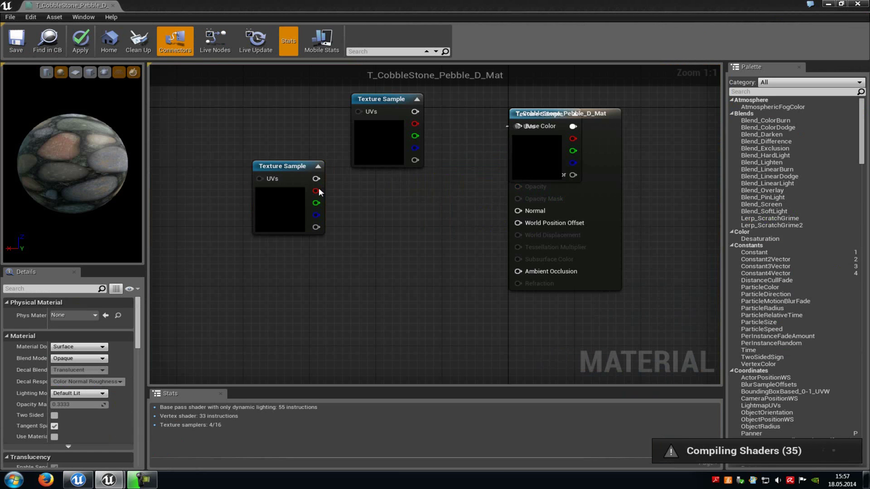
{"action": "left_click_drag", "start_coordinate": [316, 179], "coordinate": [535, 213]}
{"action": "right_click_drag", "start_coordinate": [441, 265], "coordinate": [469, 235]}
Set the material's D3D11 tessellation mode to Flat Tessellation
{"action": "scroll", "coordinate": [97, 343], "scroll_direction": "down", "scroll_amount": 3}
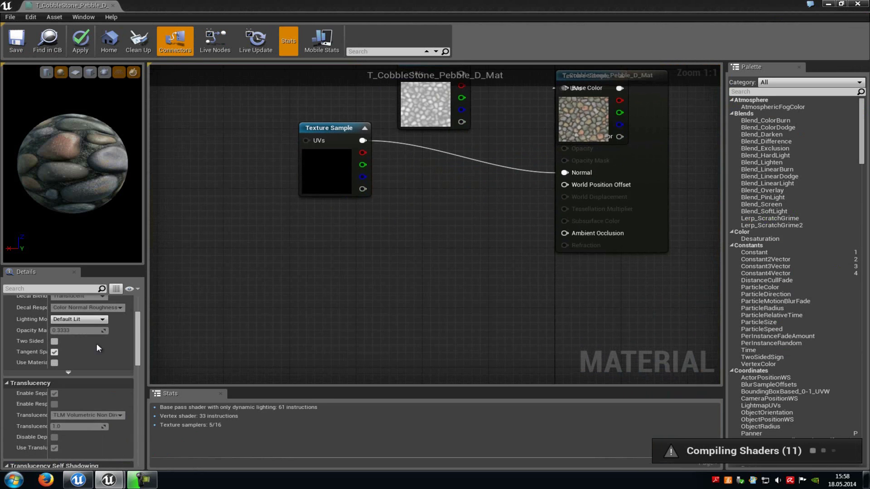
{"action": "scroll", "coordinate": [97, 344], "scroll_direction": "down", "scroll_amount": 5}
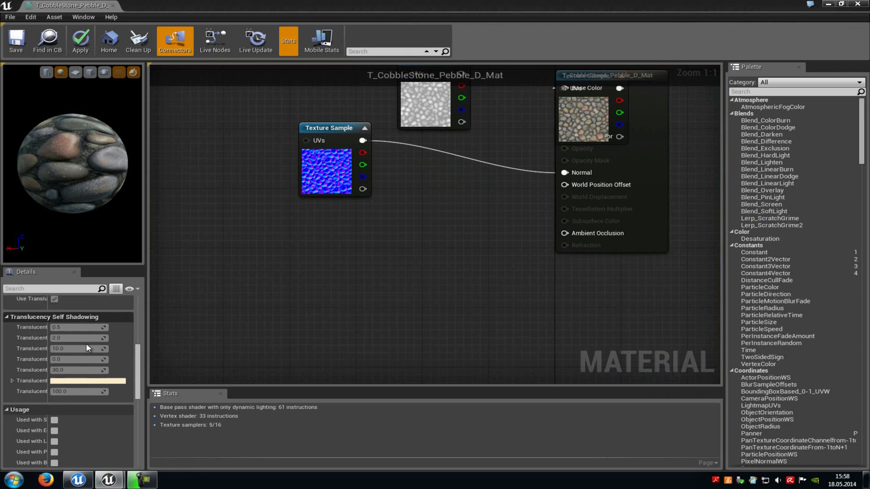
{"action": "scroll", "coordinate": [84, 343], "scroll_direction": "down", "scroll_amount": 10}
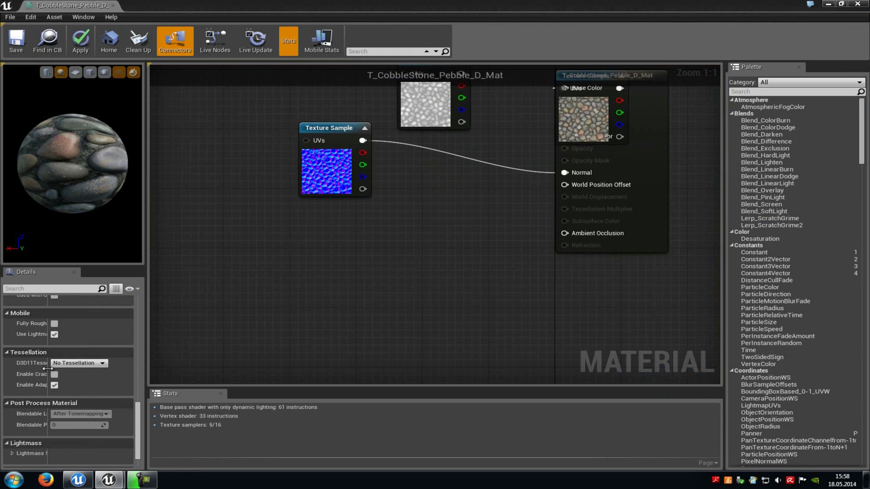
{"action": "mouse_move", "coordinate": [48, 368]}
{"action": "left_mouse_down"}
{"action": "mouse_move", "coordinate": [82, 368]}
{"action": "mouse_move", "coordinate": [59, 368]}
{"action": "left_mouse_up"}
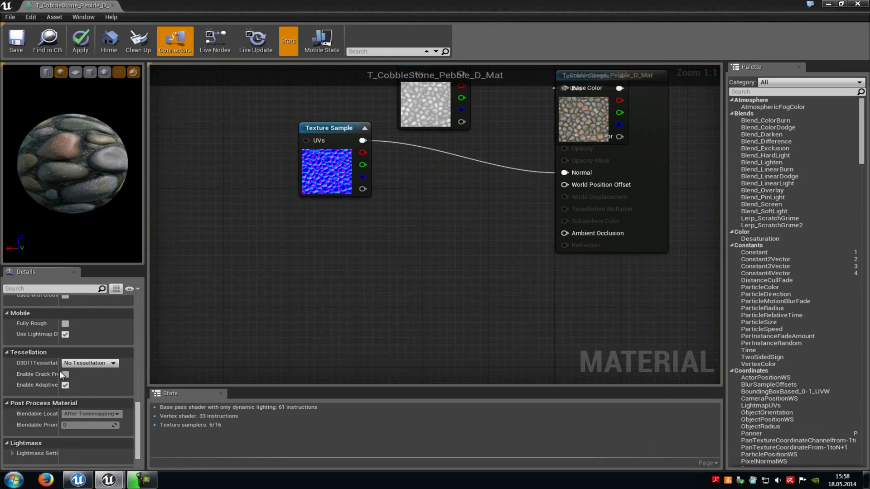
{"action": "left_click", "coordinate": [96, 363]}
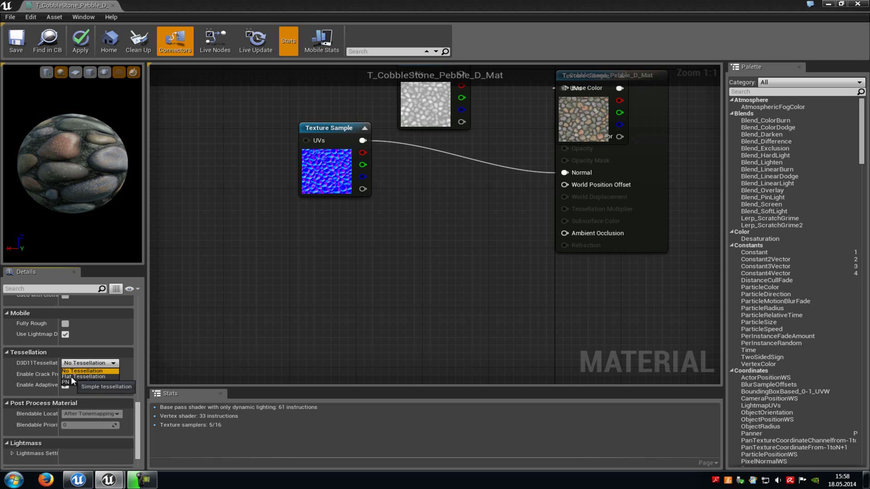
{"action": "left_click", "coordinate": [85, 375]}
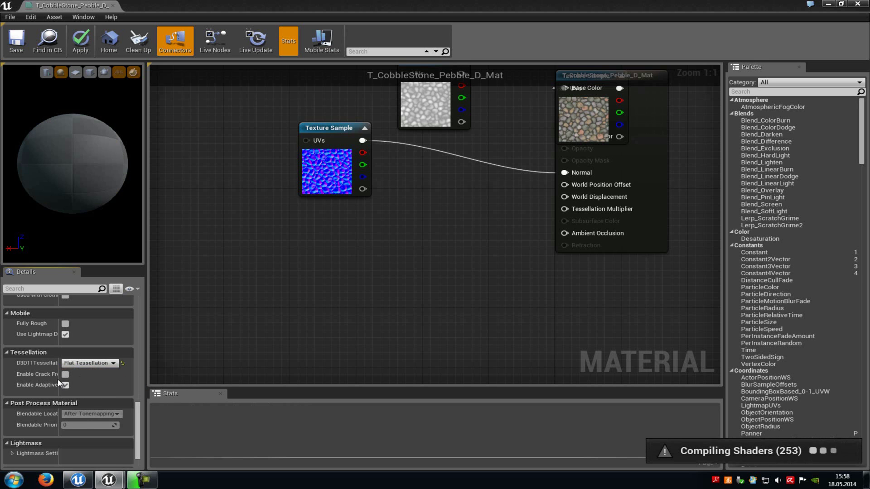
{"action": "mouse_move", "coordinate": [58, 378]}
{"action": "left_mouse_down"}
{"action": "mouse_move", "coordinate": [102, 380]}
{"action": "mouse_move", "coordinate": [72, 381]}
{"action": "left_mouse_up"}
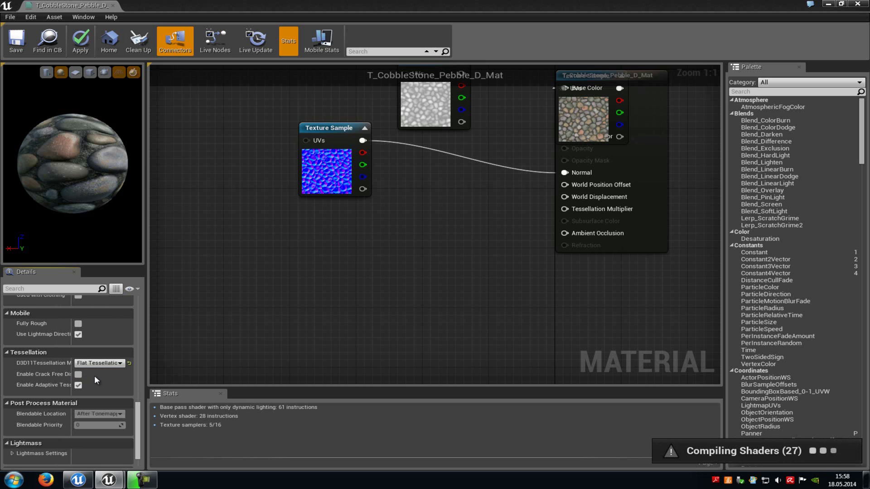
Move the grey T_CobbleStone_Pebble_M texture sample below the normal map sample
{"action": "right_click_drag", "start_coordinate": [439, 226], "coordinate": [431, 253]}
{"action": "left_click", "coordinate": [419, 127]}
{"action": "left_click_drag", "start_coordinate": [426, 131], "coordinate": [256, 286]}
Add two Multiply nodes beside the grey pebble texture sample and two Constant nodes below them
{"action": "right_click_drag", "start_coordinate": [367, 320], "coordinate": [363, 291]}
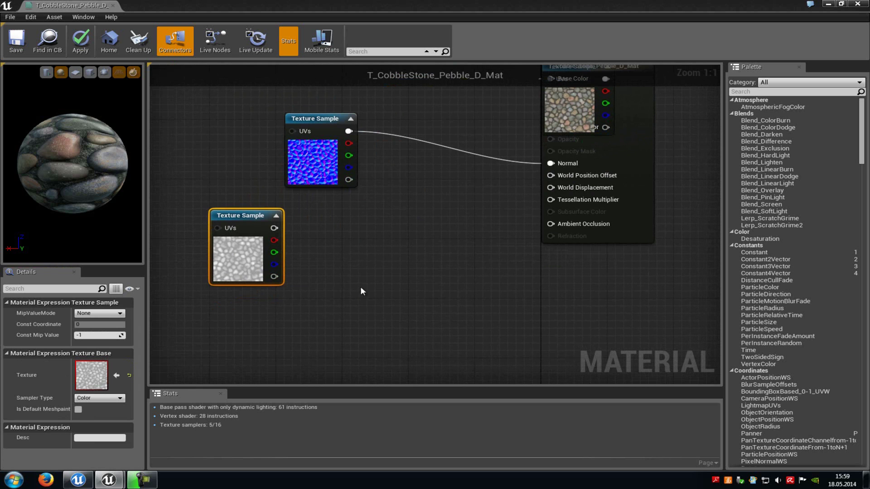
{"action": "left_click", "coordinate": [348, 232]}
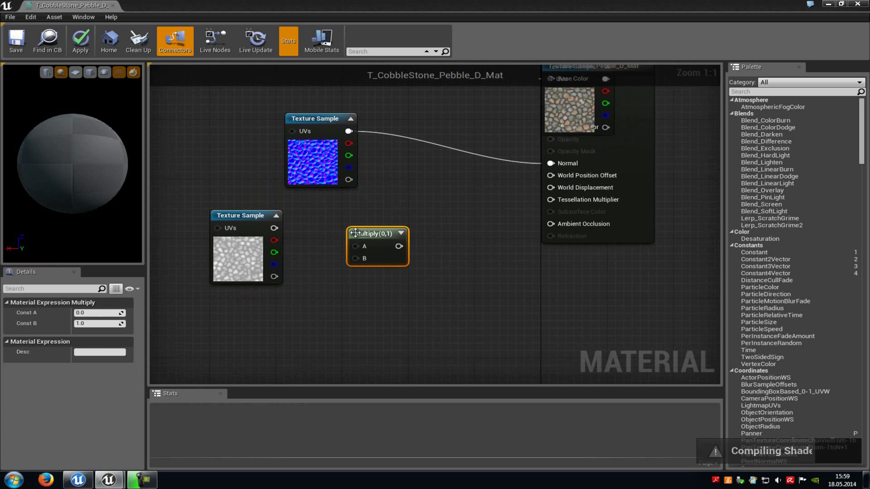
{"action": "left_click", "coordinate": [474, 259]}
{"action": "left_click", "coordinate": [474, 258]}
{"action": "right_click_drag", "start_coordinate": [406, 340], "coordinate": [437, 288]}
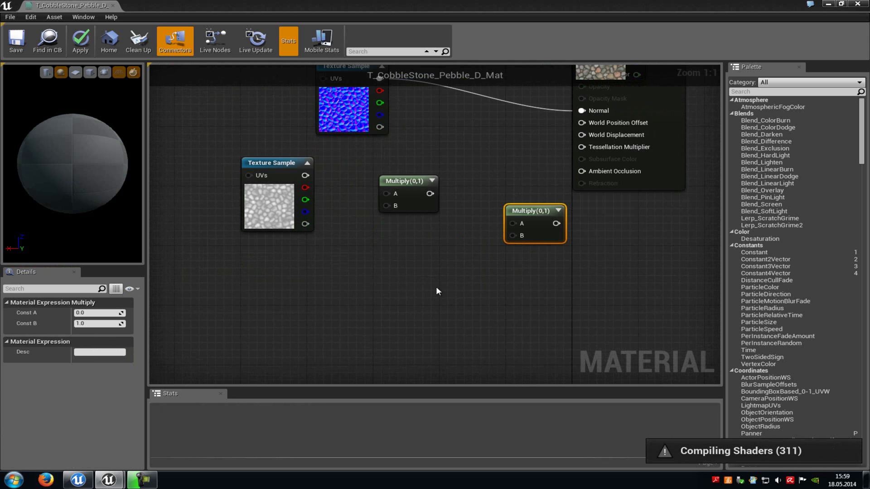
{"action": "left_click", "coordinate": [339, 275]}
{"action": "left_click", "coordinate": [509, 304]}
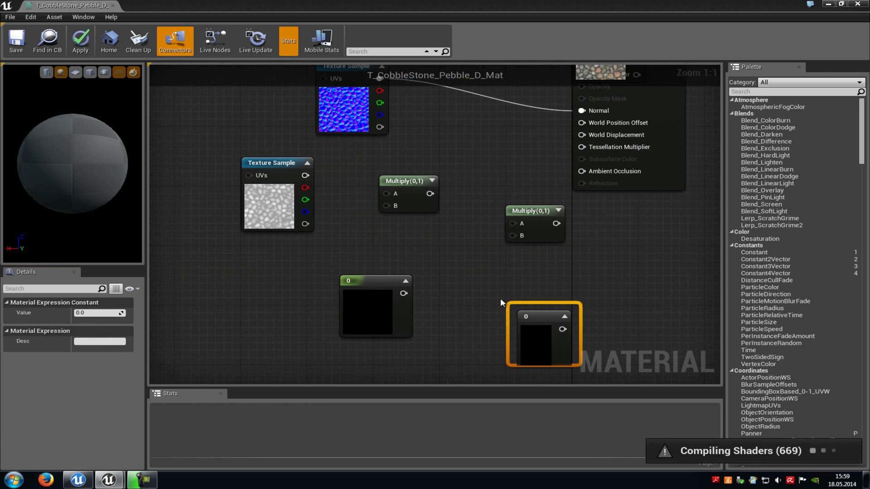
{"action": "left_click", "coordinate": [472, 270]}
Find the VertexNormalWS node, add it to the graph and place it above and between the two Multiply nodes
{"action": "right_click_drag", "start_coordinate": [526, 269], "coordinate": [481, 283]}
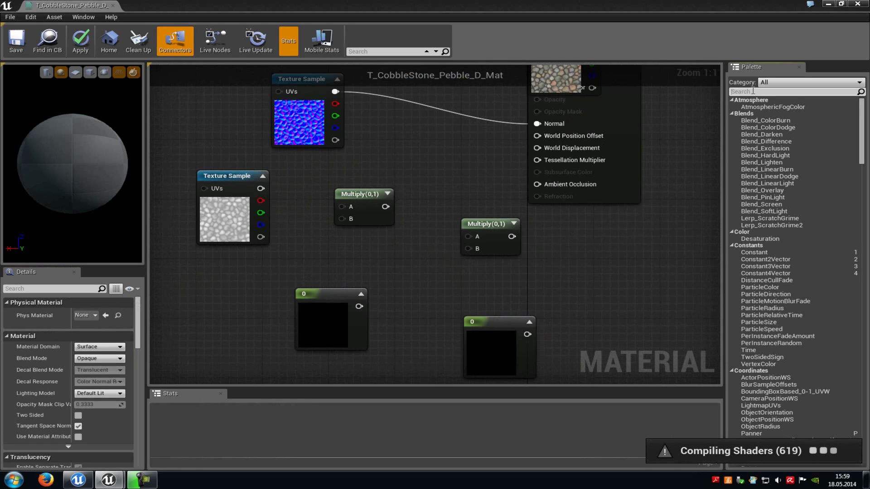
{"action": "left_click", "coordinate": [753, 91]}
{"action": "type", "text": "verte"}
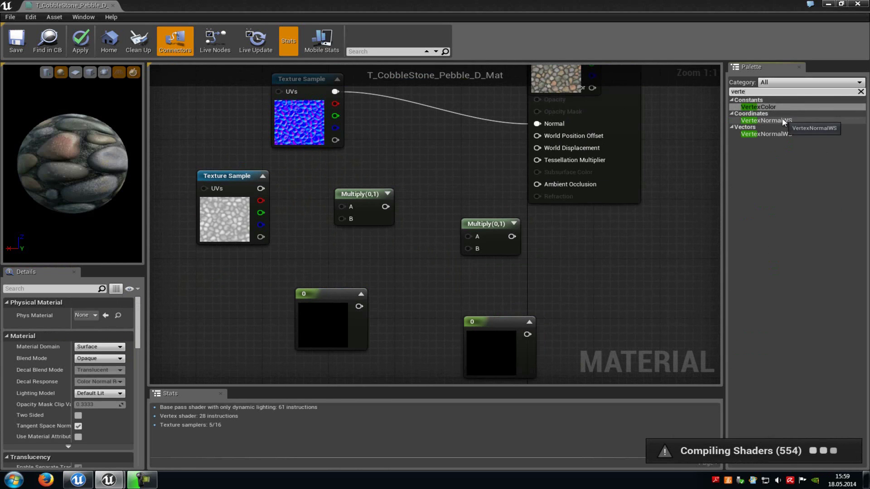
{"action": "left_click_drag", "start_coordinate": [783, 123], "coordinate": [572, 262]}
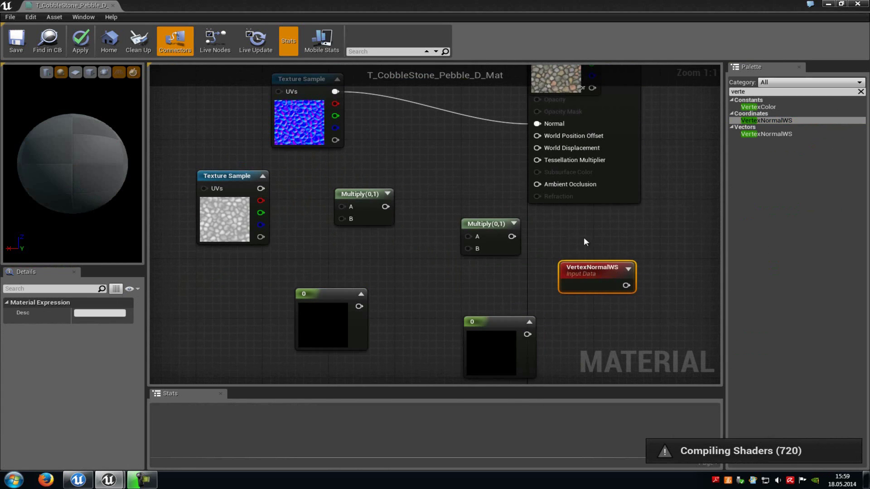
{"action": "right_click_drag", "start_coordinate": [584, 242], "coordinate": [608, 233]}
{"action": "left_click_drag", "start_coordinate": [608, 261], "coordinate": [437, 146]}
{"action": "left_click", "coordinate": [458, 222]}
Connect the grey pebble texture's red channel to the first Multiply node's A input and the nearer constant to B
{"action": "right_click_drag", "start_coordinate": [448, 232], "coordinate": [491, 240]}
{"action": "left_click_drag", "start_coordinate": [327, 199], "coordinate": [416, 208]}
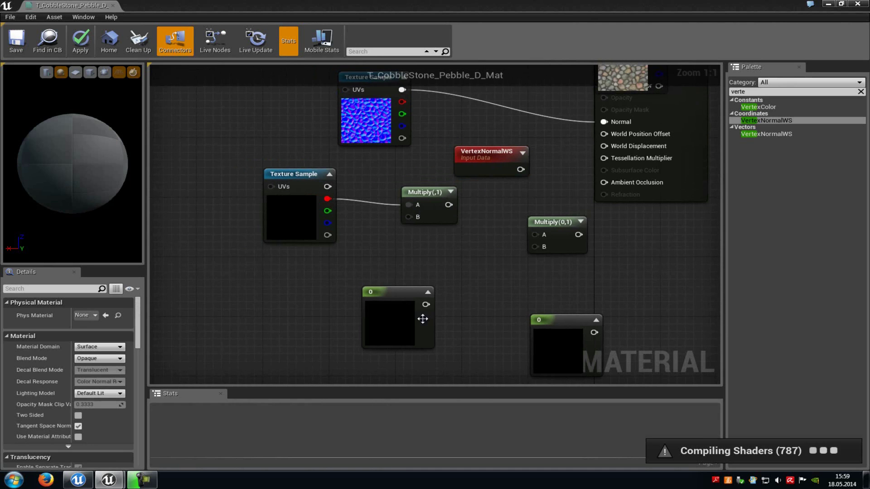
{"action": "left_click_drag", "start_coordinate": [426, 304], "coordinate": [409, 217]}
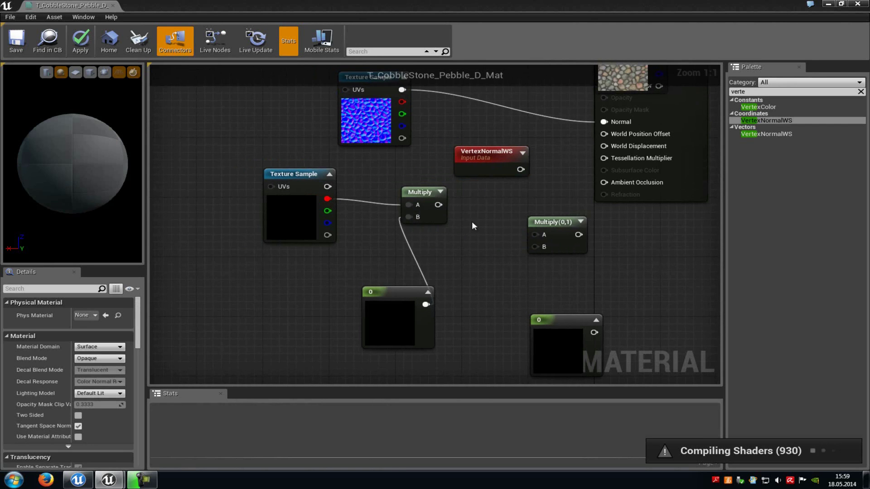
Connect the first Multiply result to the second Multiply node's B input and VertexNormalWS to its A input
{"action": "right_click_drag", "start_coordinate": [472, 221], "coordinate": [438, 206]}
{"action": "left_click_drag", "start_coordinate": [372, 200], "coordinate": [471, 245]}
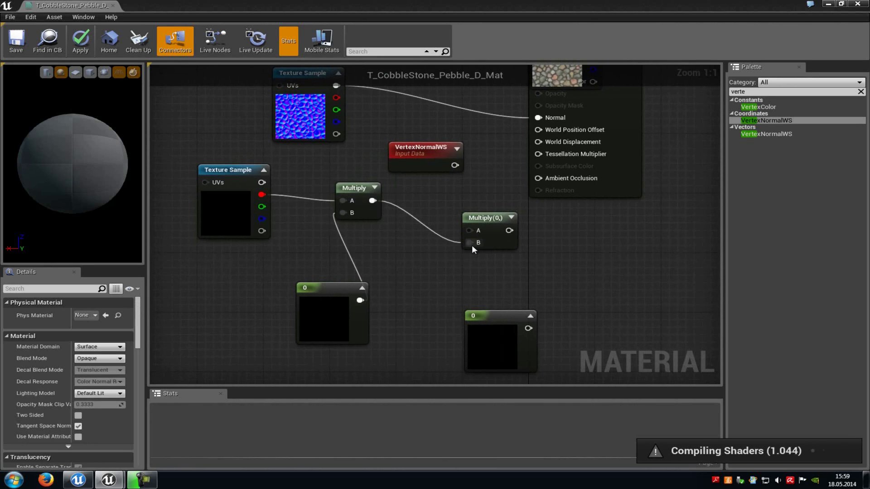
{"action": "left_click_drag", "start_coordinate": [454, 165], "coordinate": [470, 230]}
Connect the second Multiply node to World Displacement and the unconnected constant to Tessellation Multiplier
{"action": "right_click_drag", "start_coordinate": [538, 204], "coordinate": [541, 233]}
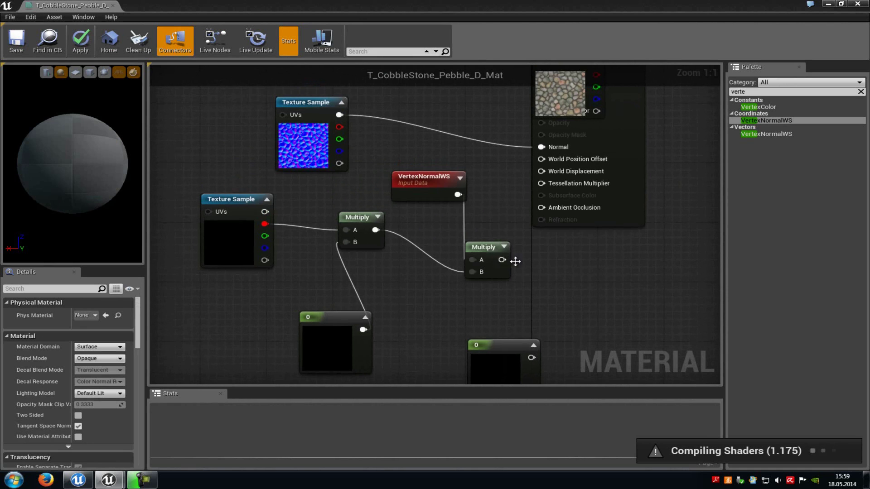
{"action": "left_click_drag", "start_coordinate": [503, 260], "coordinate": [541, 171]}
{"action": "right_click_drag", "start_coordinate": [589, 279], "coordinate": [594, 213]}
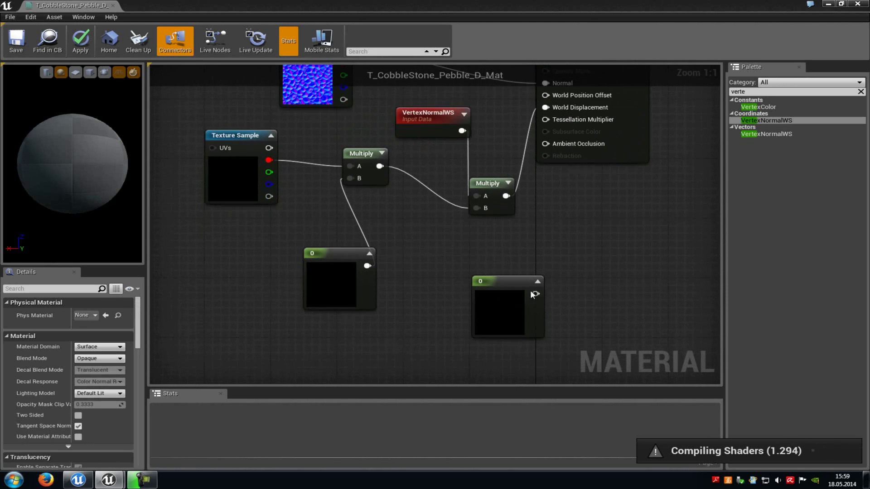
{"action": "left_click_drag", "start_coordinate": [536, 294], "coordinate": [564, 120]}
Set the Tessellation Multiplier constant to 10 and the constant feeding the first Multiply node to 100
{"action": "left_click", "coordinate": [530, 309]}
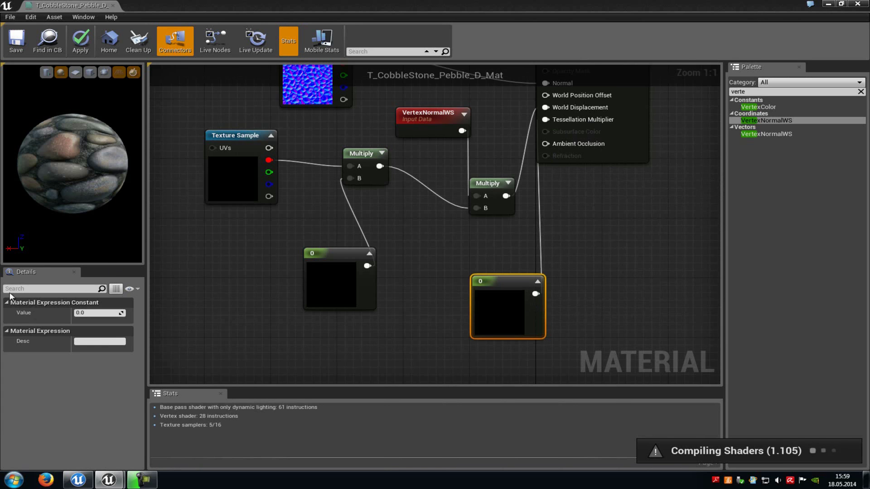
{"action": "left_click", "coordinate": [81, 314]}
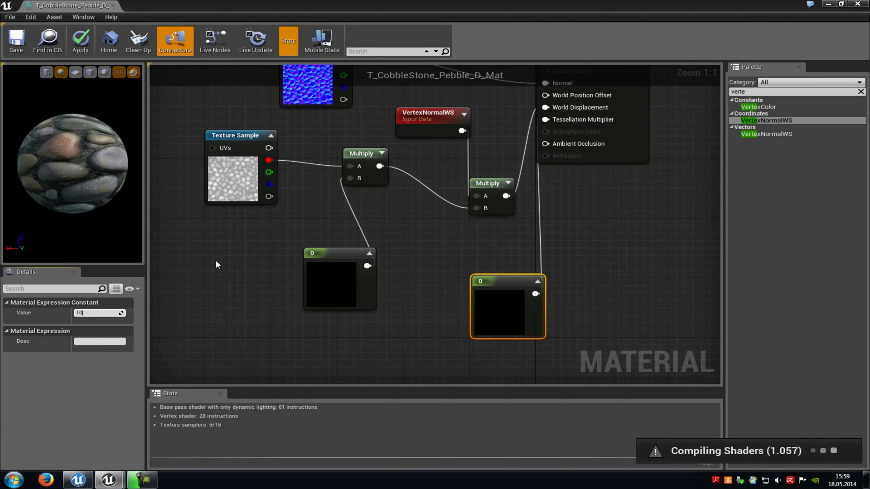
{"action": "left_click", "coordinate": [349, 266]}
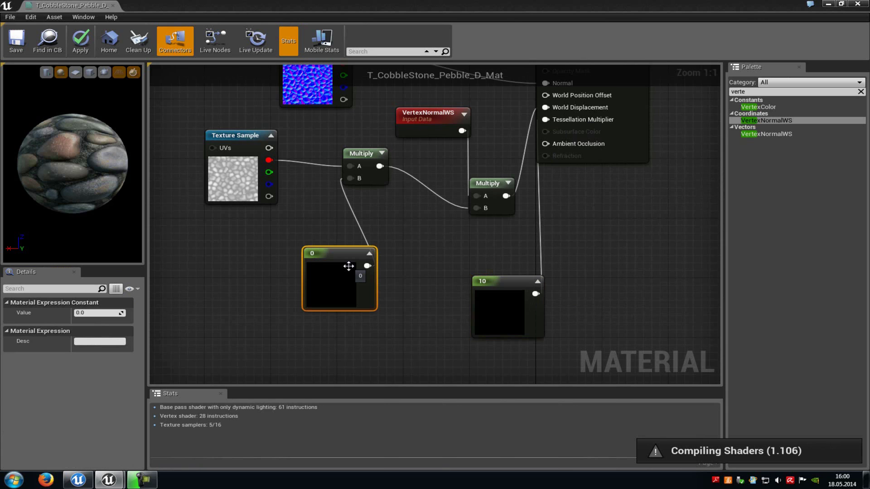
{"action": "left_click", "coordinate": [89, 313]}
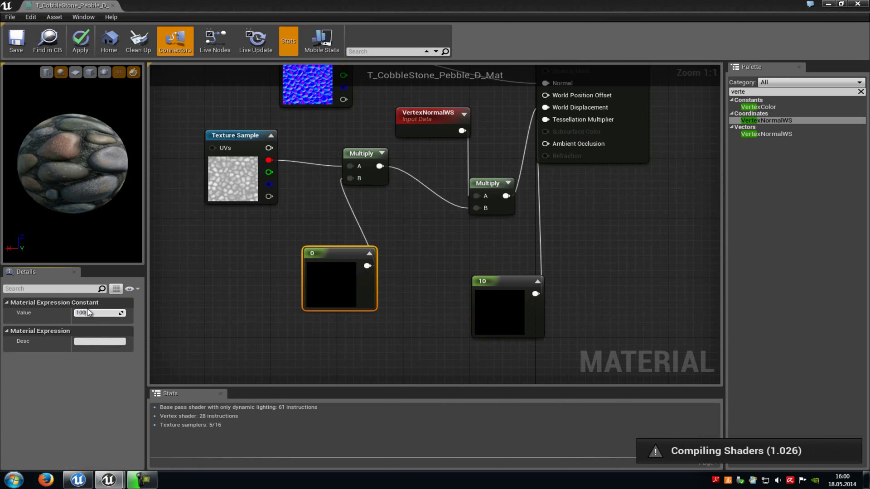
{"action": "left_click", "coordinate": [598, 186]}
{"action": "right_click_drag", "start_coordinate": [598, 186], "coordinate": [601, 267]}
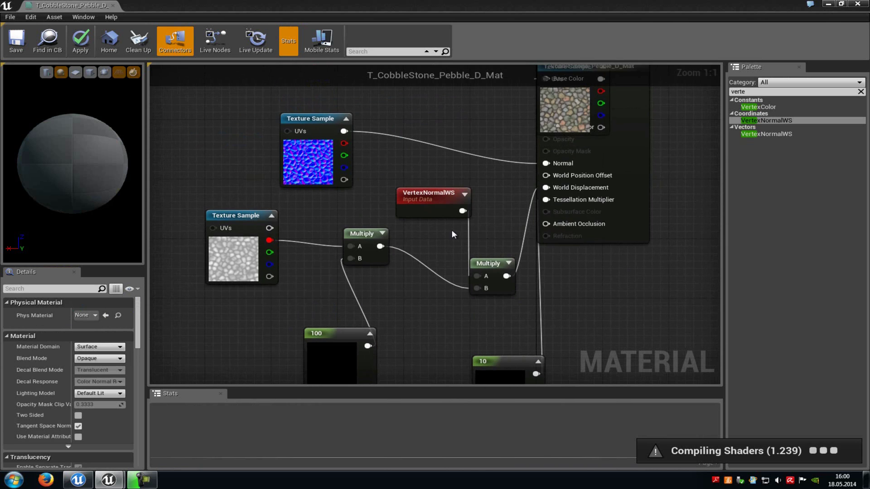
Apply the cobblestone pebble material's changes and assign the material to the large sphere in the level
{"action": "scroll", "coordinate": [459, 237], "scroll_direction": "down", "scroll_amount": 3}
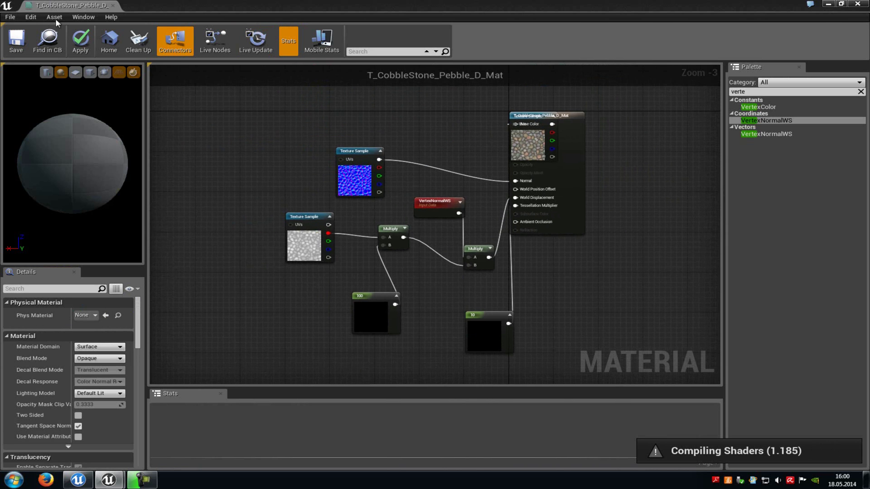
{"action": "left_click", "coordinate": [88, 39]}
{"action": "left_click", "coordinate": [856, 4]}
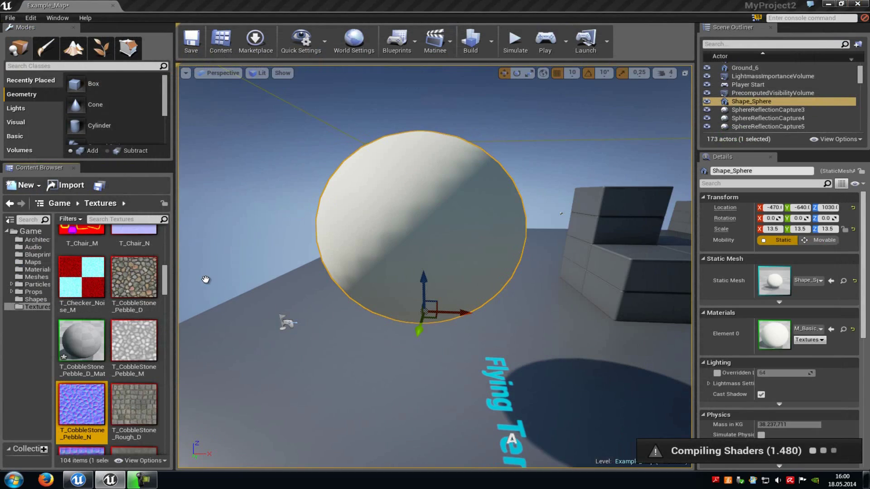
{"action": "left_click_drag", "start_coordinate": [93, 367], "coordinate": [414, 243]}
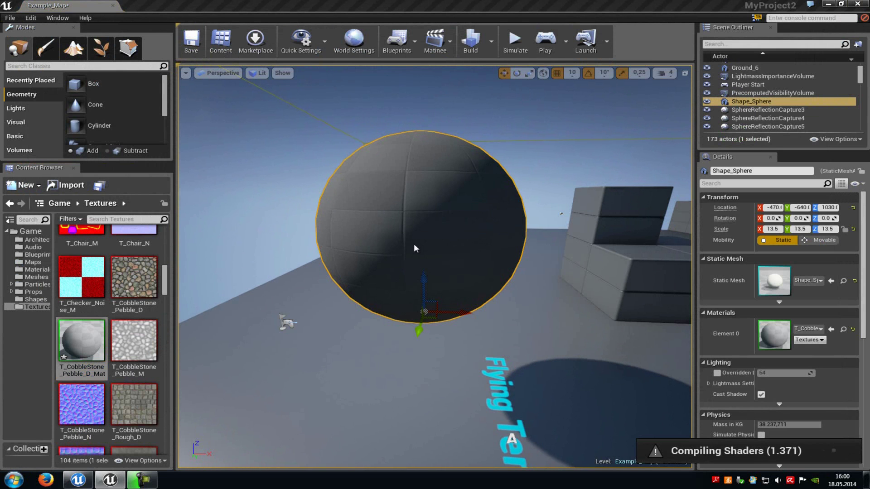
Inspect the displaced sphere from several sides and examine its tessellated mesh in Wireframe view mode
{"action": "right_click_drag", "start_coordinate": [415, 243], "coordinate": [134, 145]}
{"action": "key", "text": "s"}
{"action": "key", "text": "w"}
{"action": "key", "text": "d"}
{"action": "right_click_drag", "start_coordinate": [480, 179], "coordinate": [267, 200]}
{"action": "key", "text": "f"}
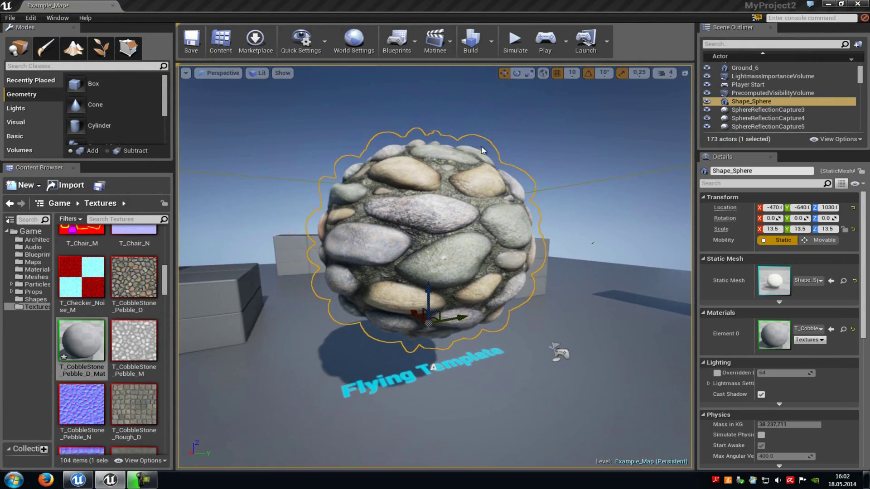
{"action": "left_click", "coordinate": [258, 73]}
{"action": "left_click", "coordinate": [279, 112]}
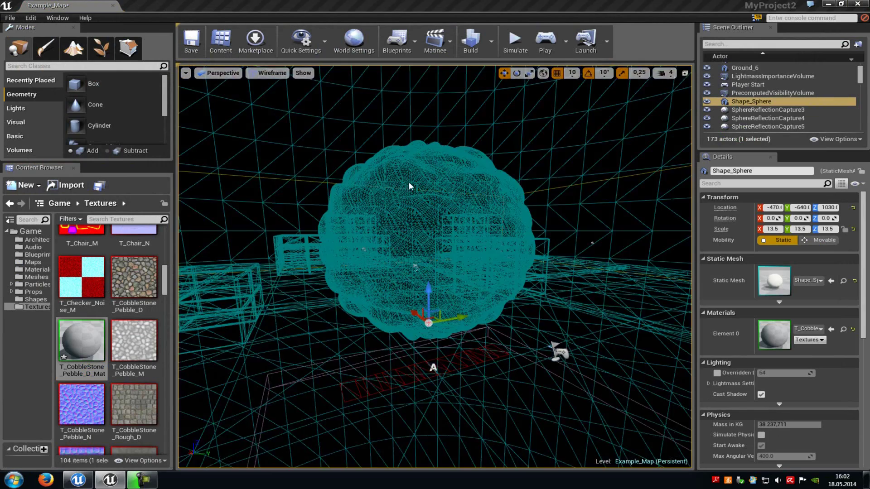
{"action": "scroll", "coordinate": [408, 177], "scroll_direction": "up", "scroll_amount": 5}
{"action": "scroll", "coordinate": [472, 173], "scroll_direction": "down", "scroll_amount": 5}
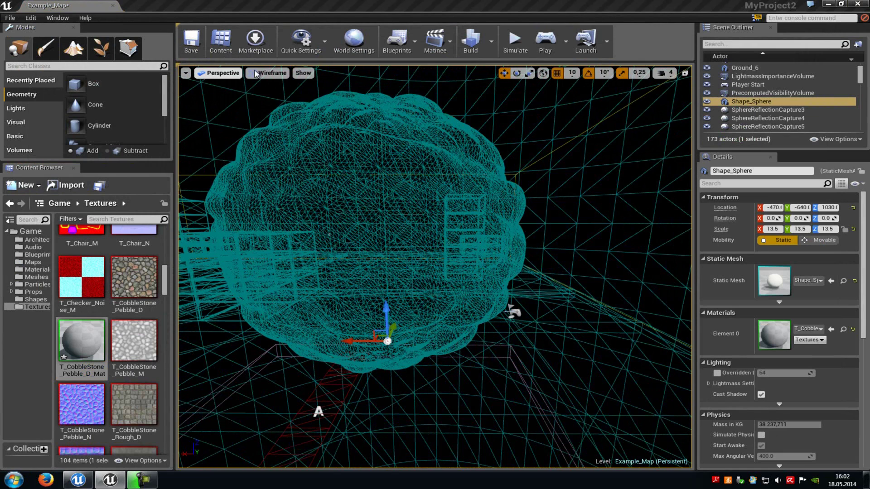
Return the viewport to Lit view mode and examine the sphere's underside up close for gaps between the stones
{"action": "left_click", "coordinate": [268, 73]}
{"action": "left_click", "coordinate": [272, 93]}
{"action": "right_click_drag", "start_coordinate": [390, 153], "coordinate": [47, 8]}
{"action": "key", "text": "w"}
{"action": "key", "text": "w"}
{"action": "key", "text": "w"}
{"action": "key", "text": "s"}
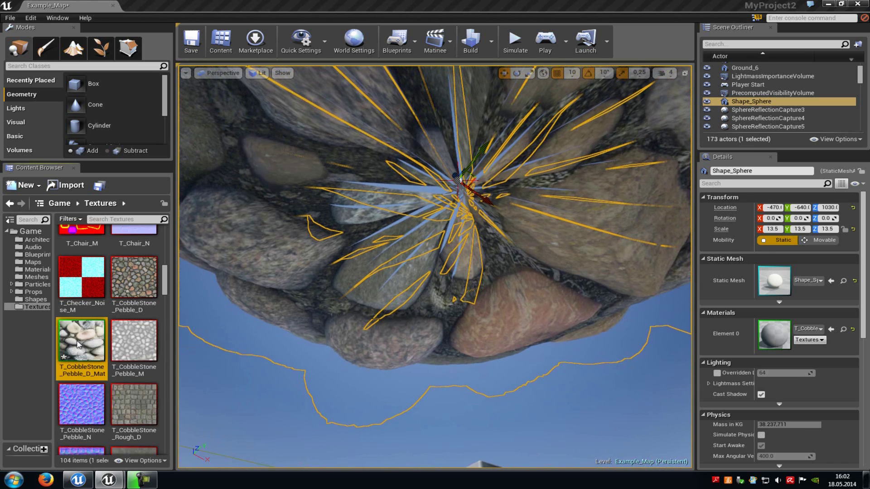
Enable crack-free displacement in the cobblestone pebble material's tessellation settings, apply it, and check the sphere in the level
{"action": "double_click", "coordinate": [82, 342]}
{"action": "scroll", "coordinate": [110, 424], "scroll_direction": "down", "scroll_amount": 10}
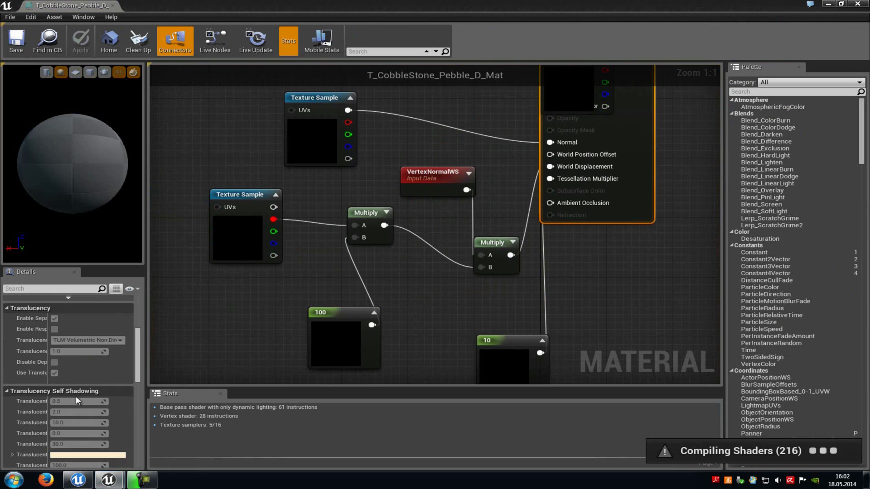
{"action": "scroll", "coordinate": [96, 388], "scroll_direction": "down", "scroll_amount": 5}
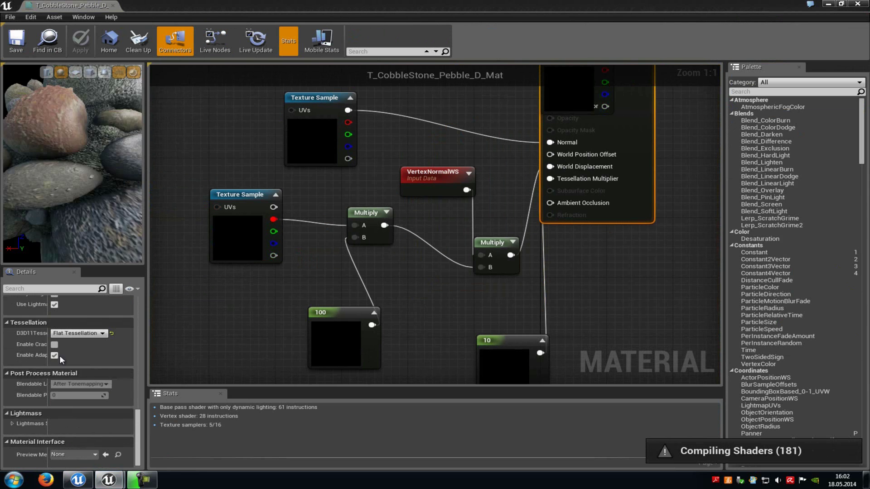
{"action": "left_click", "coordinate": [55, 345]}
{"action": "left_click", "coordinate": [77, 50]}
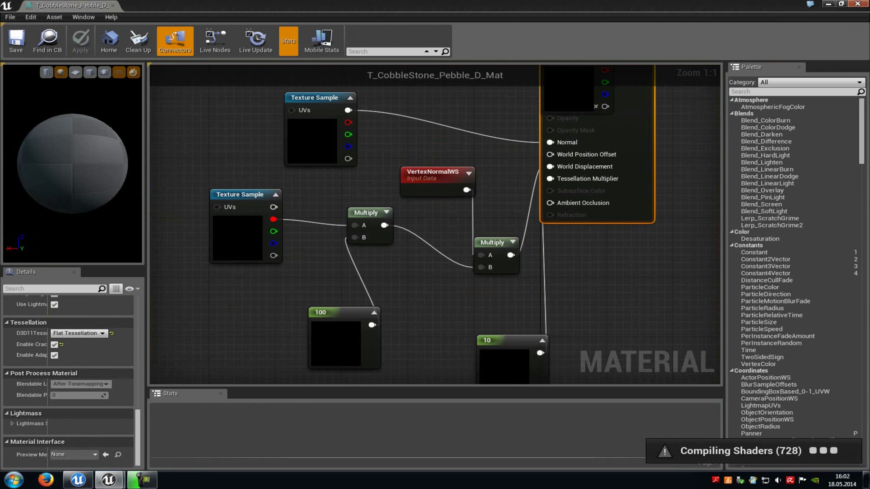
{"action": "left_click", "coordinate": [113, 6]}
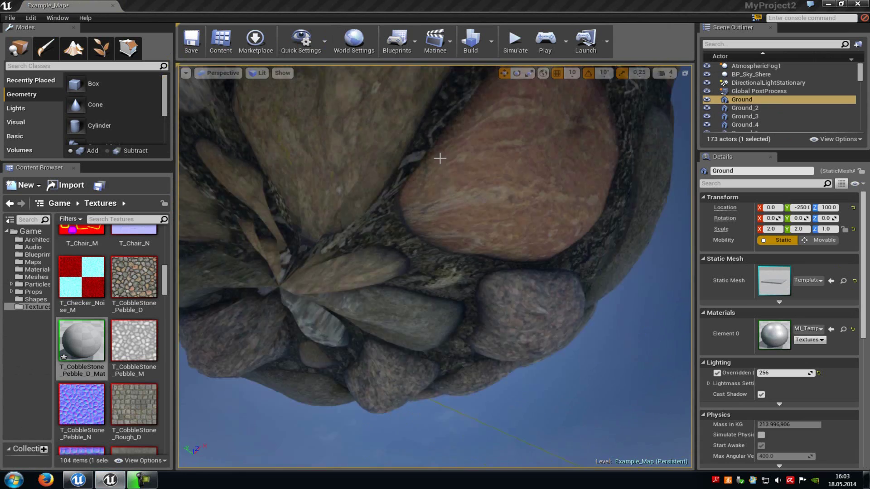
{"action": "right_click_drag", "start_coordinate": [439, 158], "coordinate": [650, 337]}
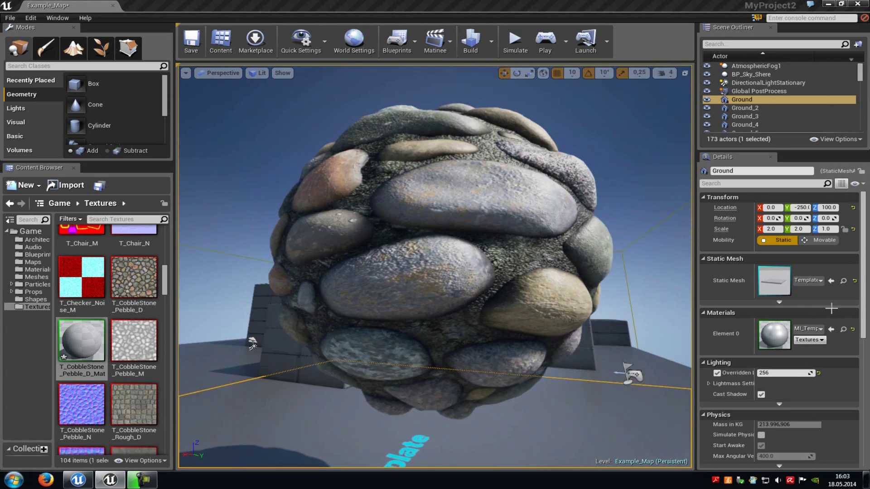